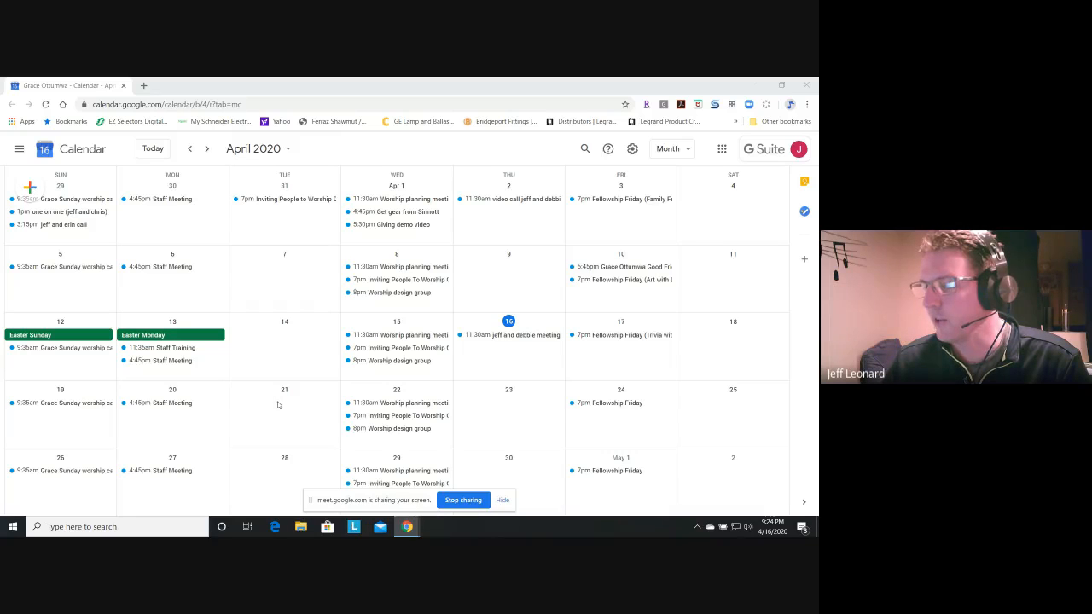
# - Create an event on April 21, 2020 and title it "meeting with" followed by the attendee's first name
pyautogui.click(269, 410)
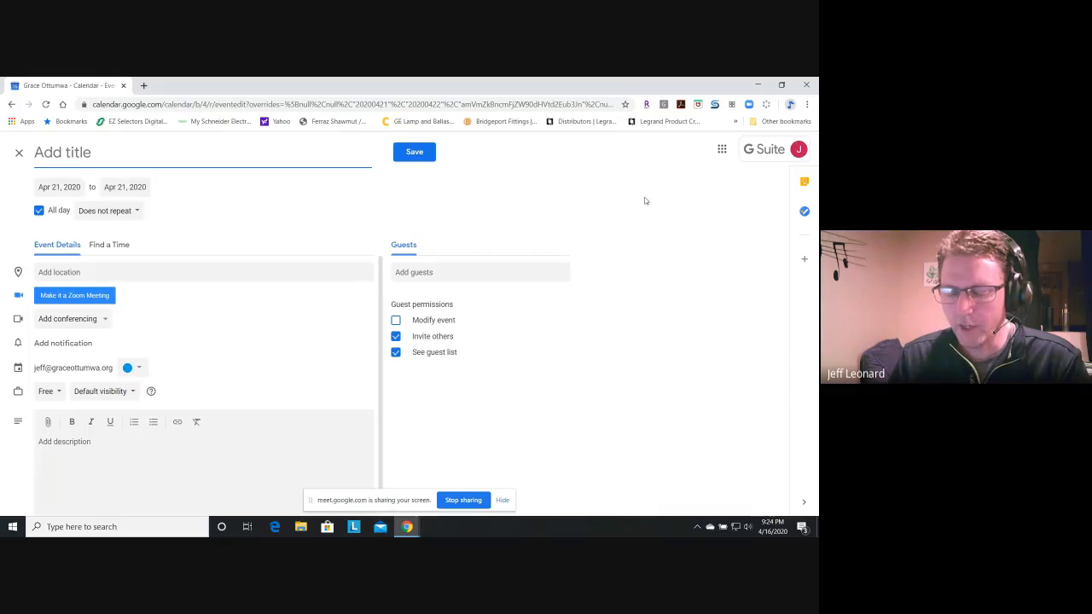
pyautogui.write('meeting with')
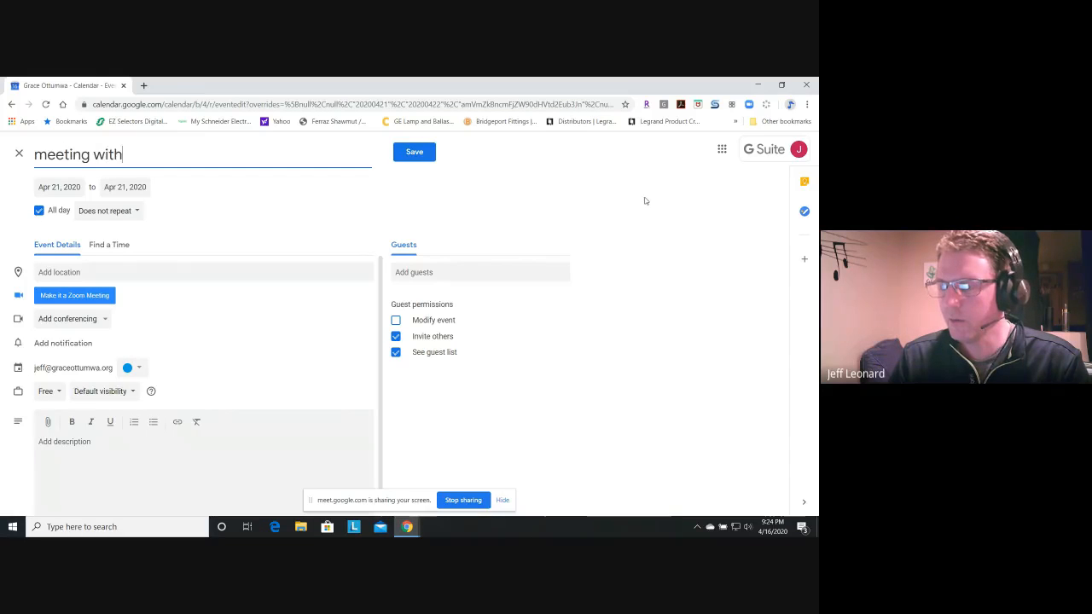
pyautogui.write(' Abby')
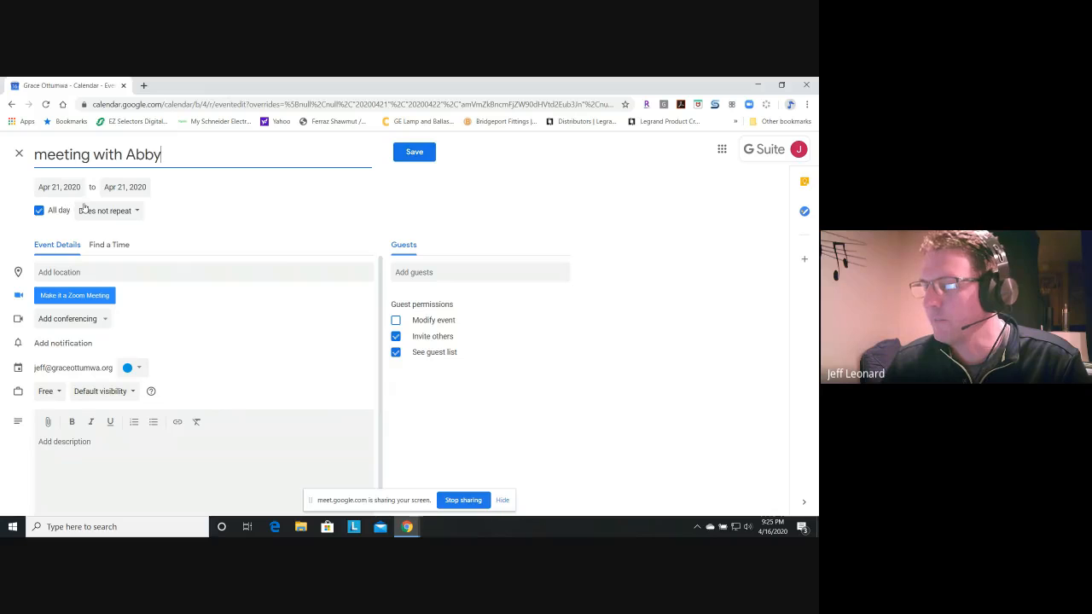
# - Make the April 21 event timed instead of all-day and set its start time to 10:00pm
pyautogui.click(39, 211)
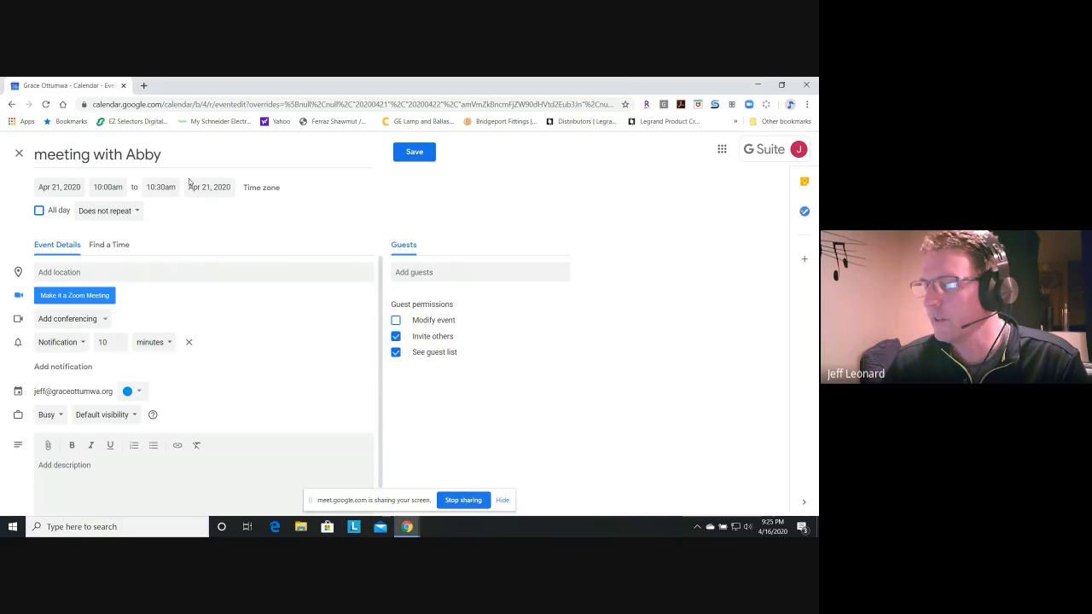
pyautogui.click(115, 191)
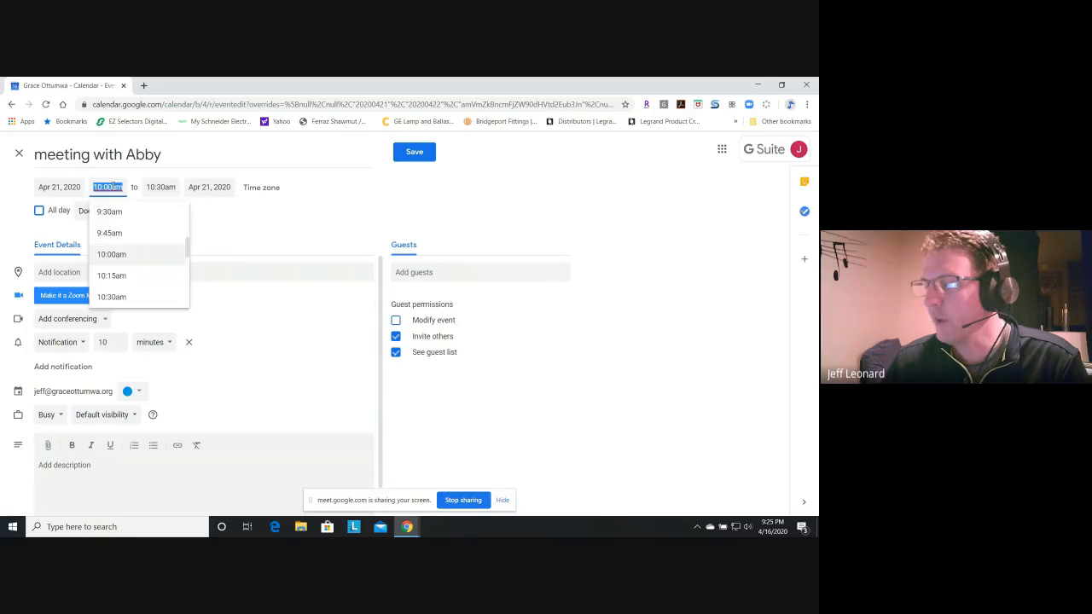
pyautogui.scroll(-5, 132, 245)
pyautogui.scroll(3, 132, 243)
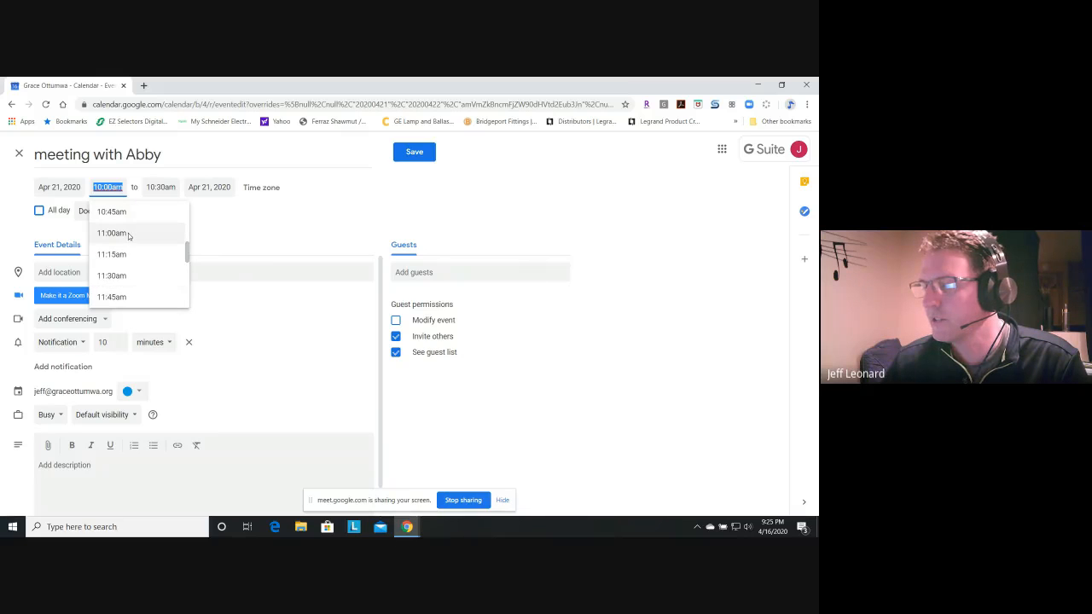
pyautogui.scroll(-3, 128, 236)
pyautogui.scroll(-12, 131, 236)
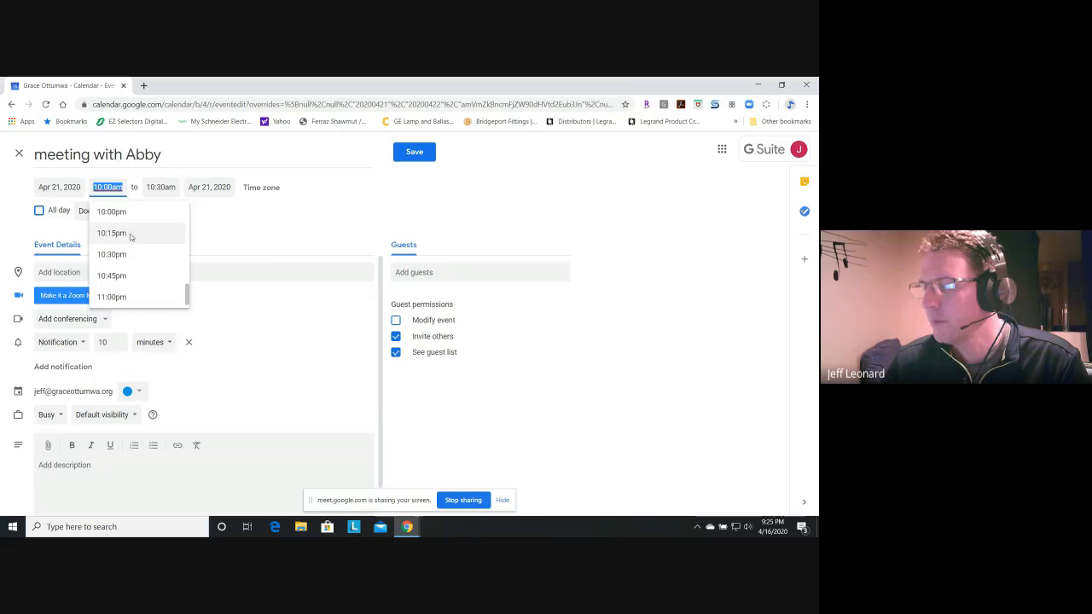
pyautogui.click(127, 212)
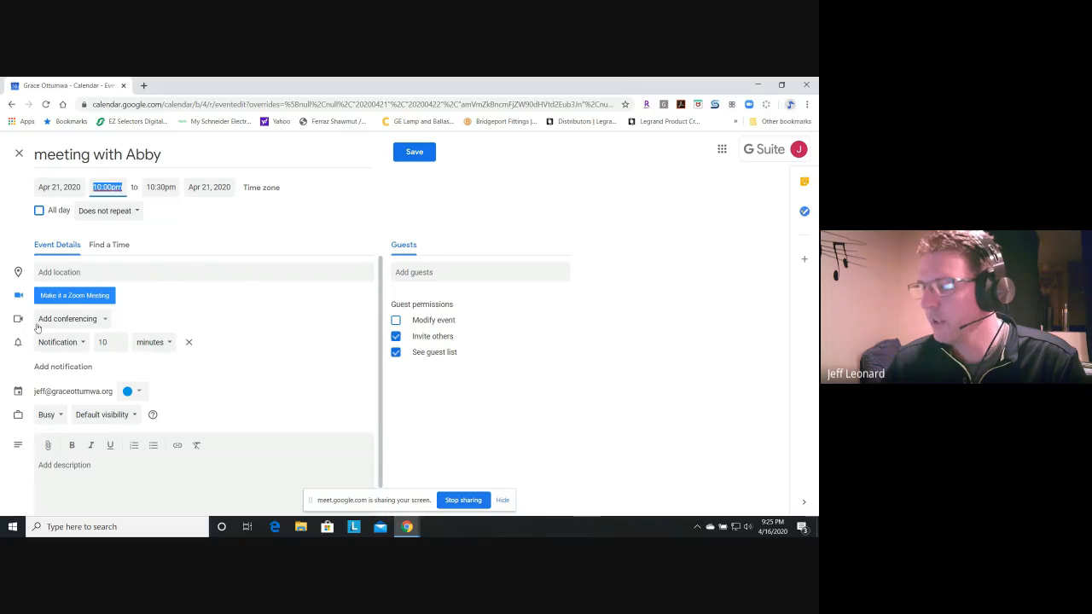
# - Add Hangouts Meet conferencing to the event, then remove it again
pyautogui.click(106, 320)
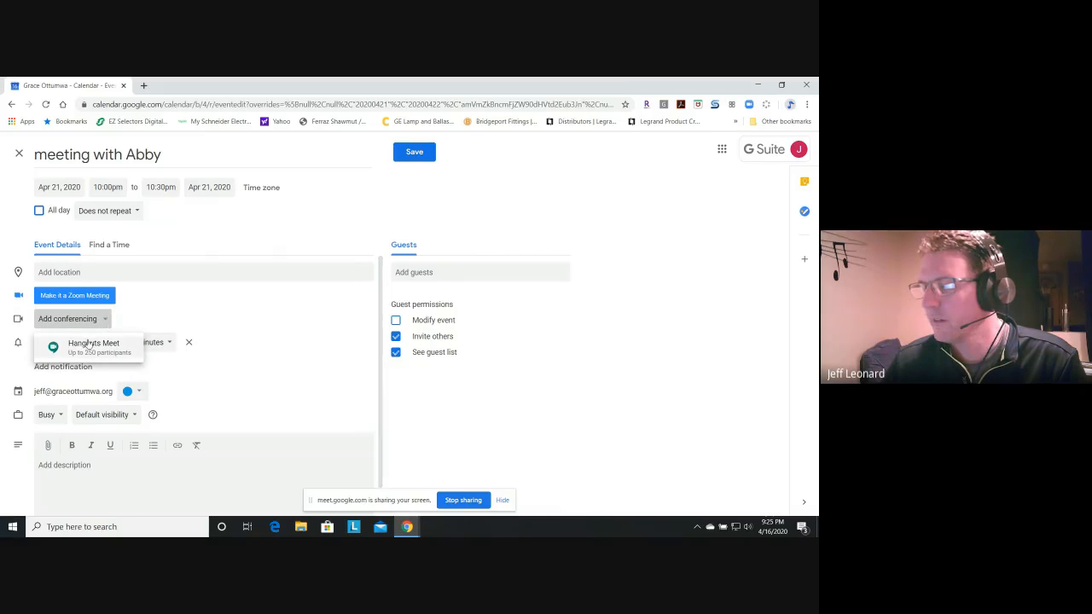
pyautogui.click(87, 348)
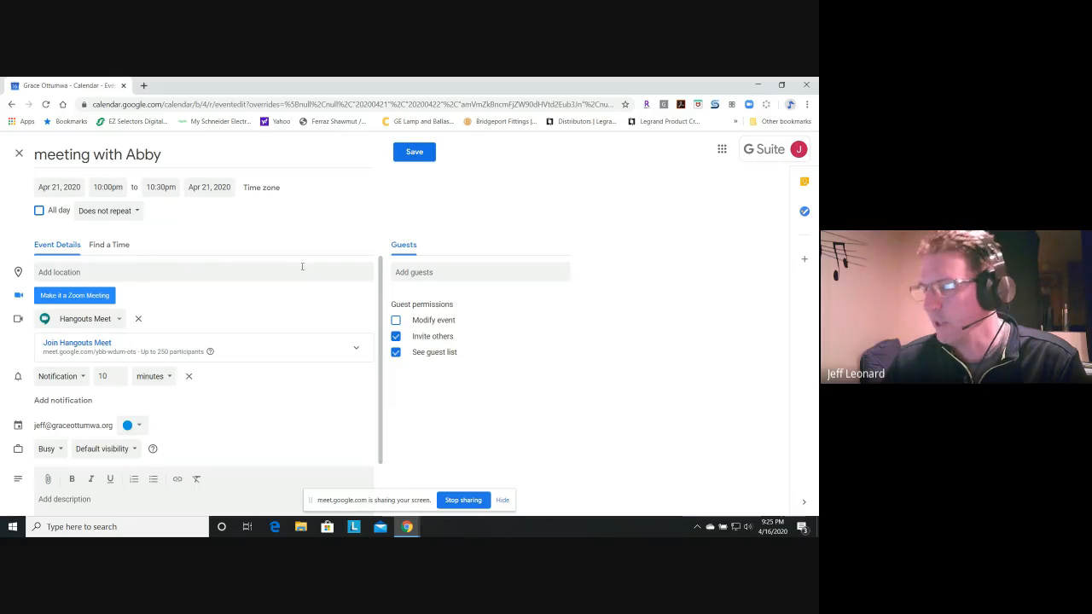
pyautogui.click(84, 319)
pyautogui.click(139, 318)
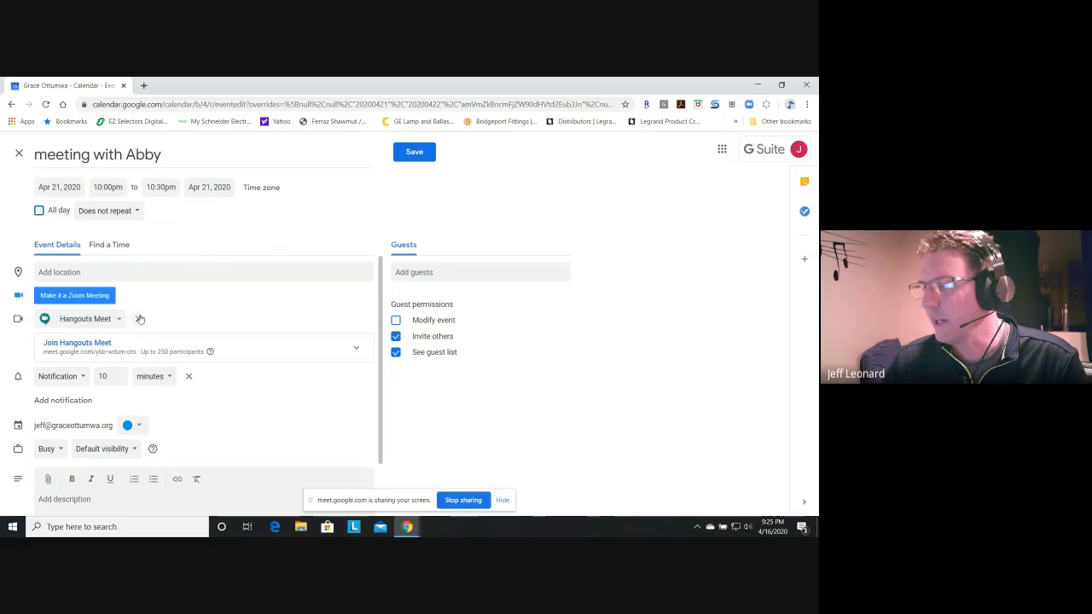
pyautogui.click(139, 318)
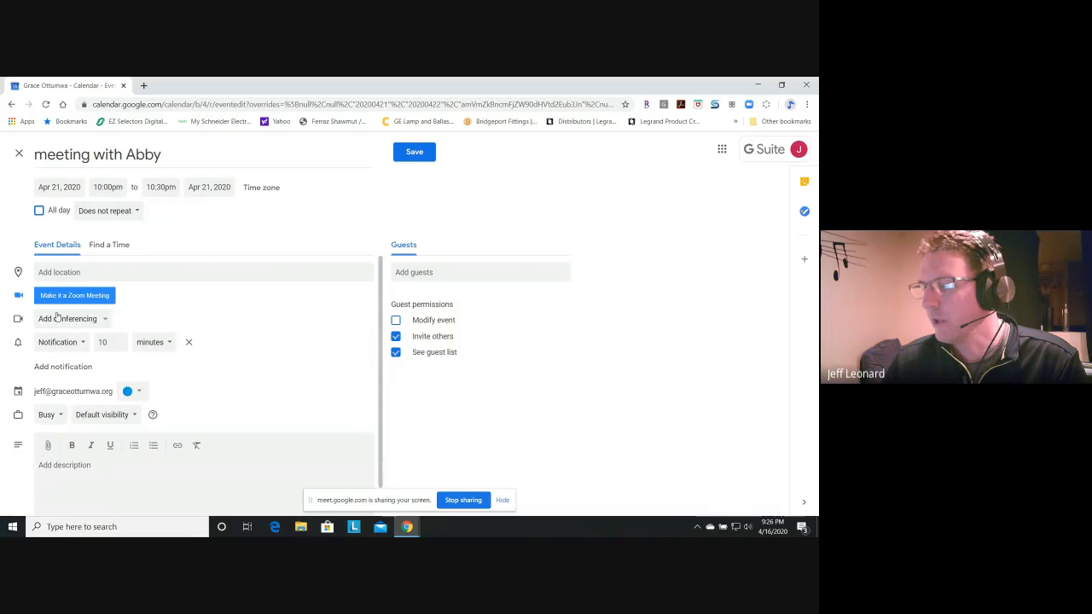
# - Add Hangouts Meet conferencing to the event again and check its joining details
pyautogui.click(65, 319)
pyautogui.click(78, 343)
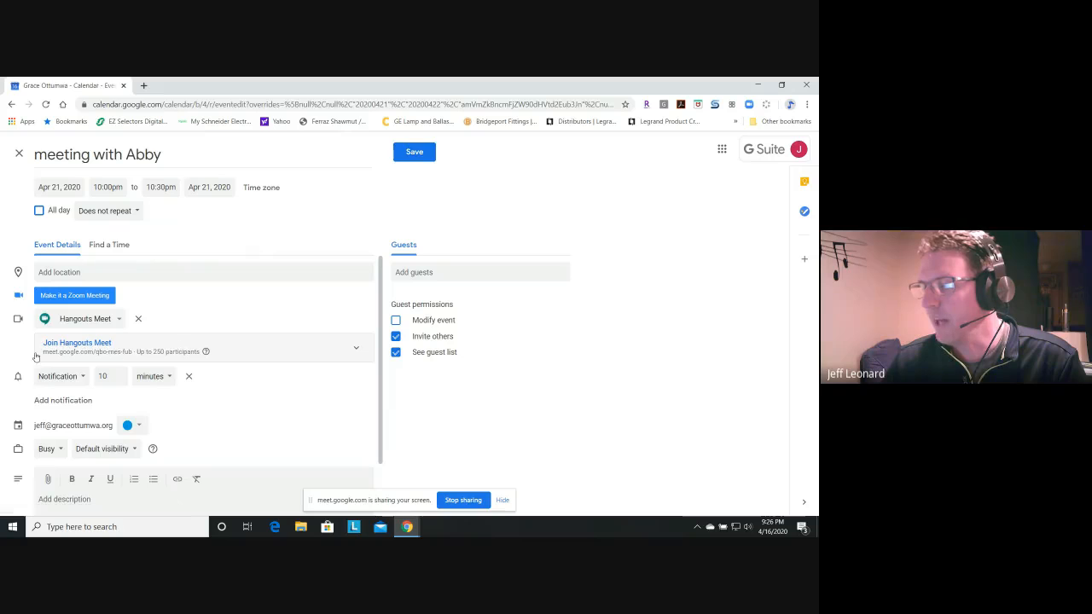
pyautogui.click(356, 348)
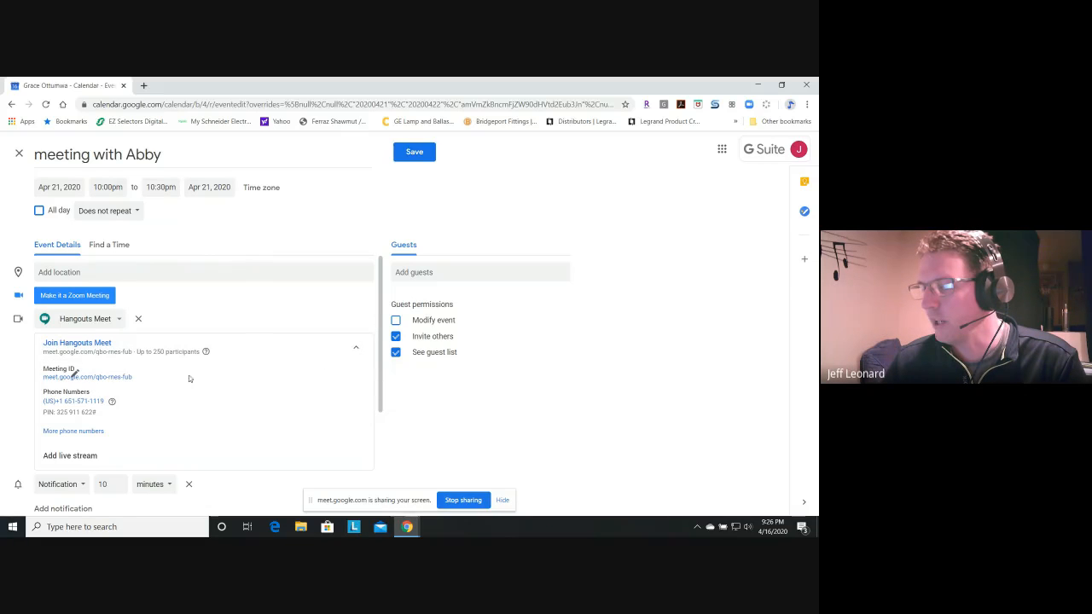
pyautogui.click(356, 348)
# - Enter "hey we have a meeting" as the event's description
pyautogui.scroll(-1, 175, 390)
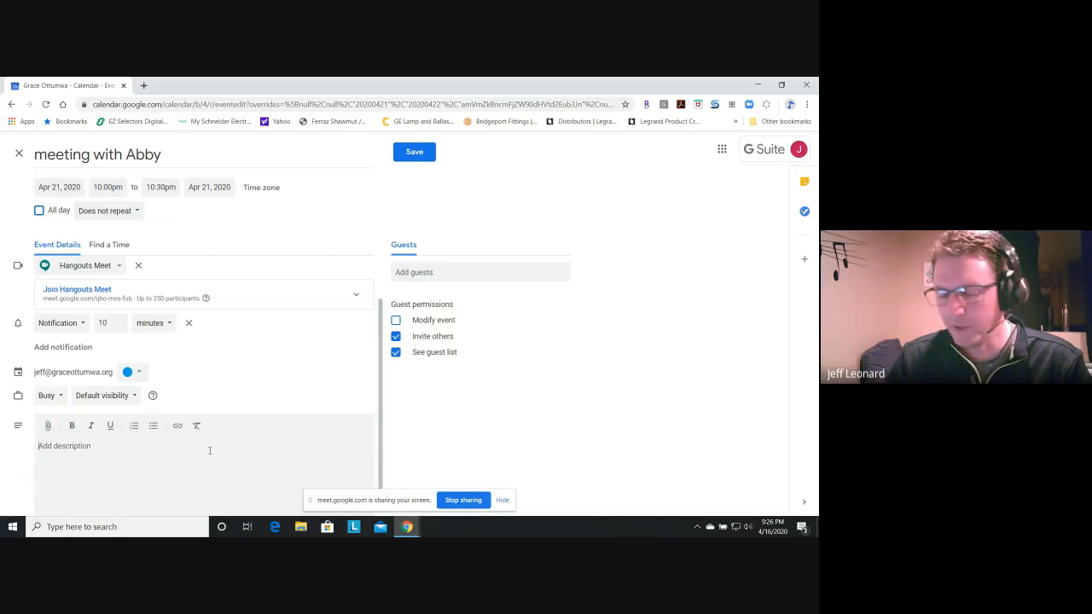
pyautogui.write('hey')
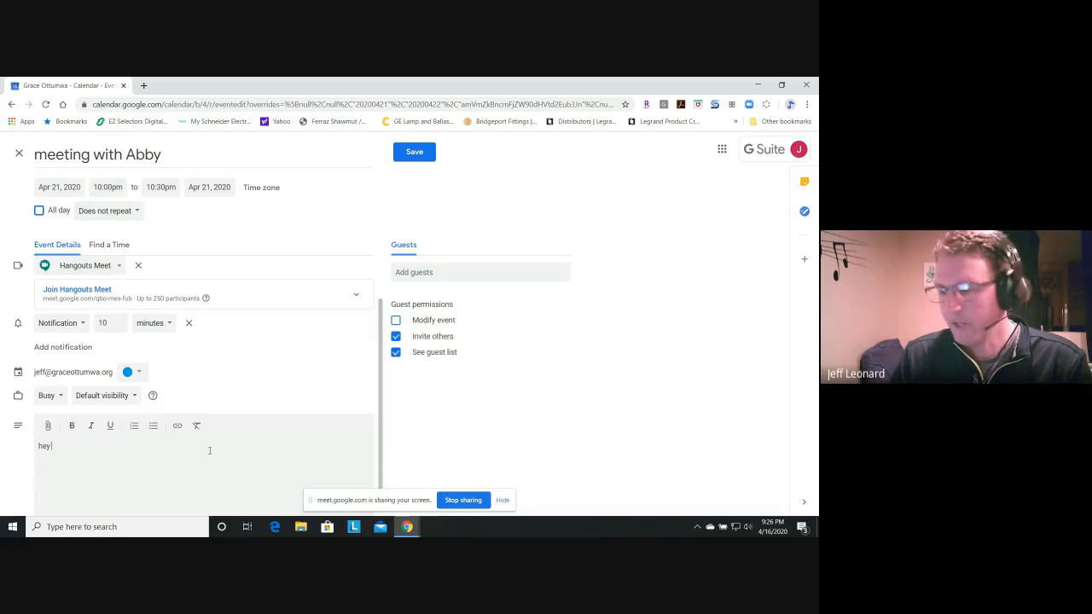
pyautogui.write(' we have ')
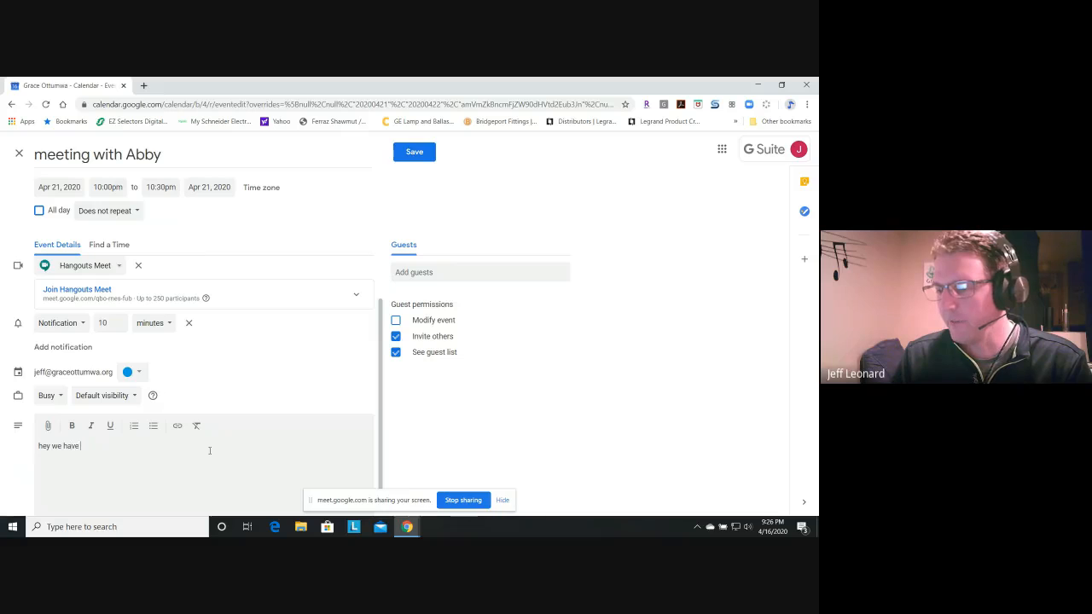
pyautogui.write('a meeting')
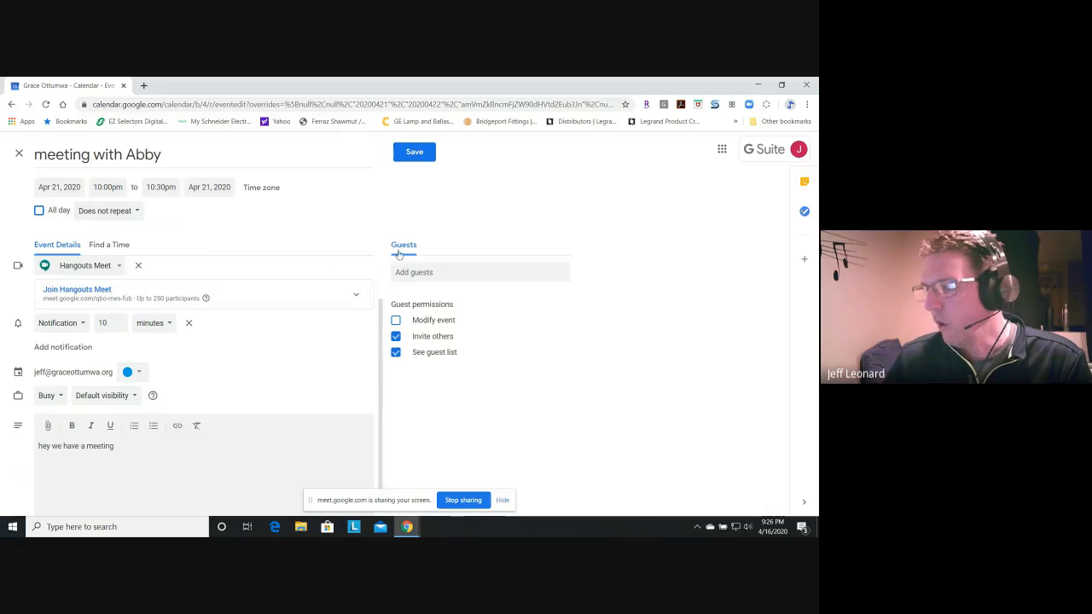
pyautogui.press('Return')
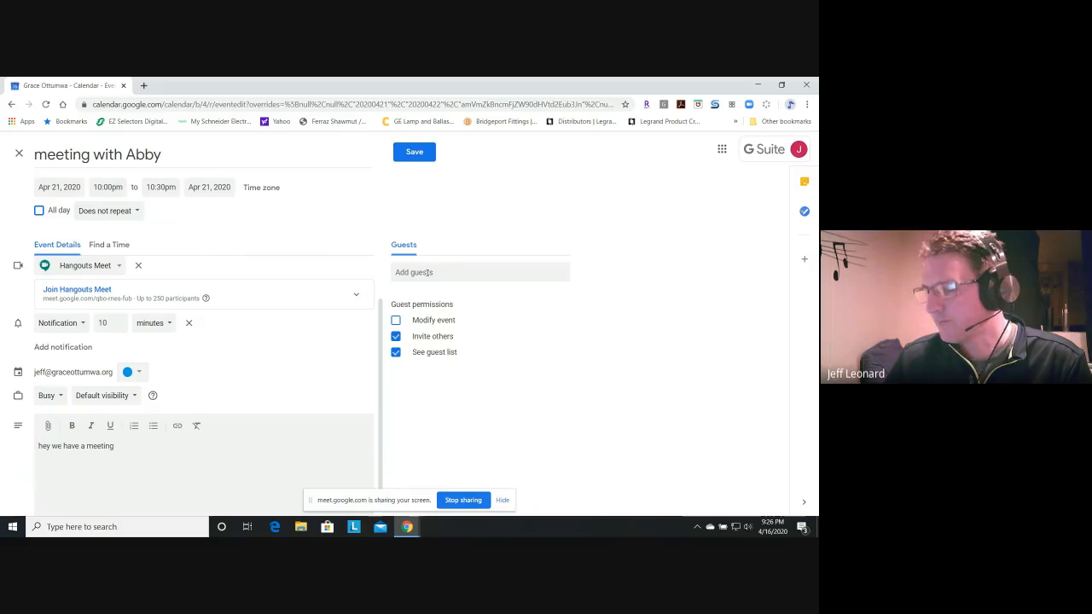
# - Search the guest suggestions by first name and add the matching contact's Gmail address as a guest
pyautogui.click(429, 271)
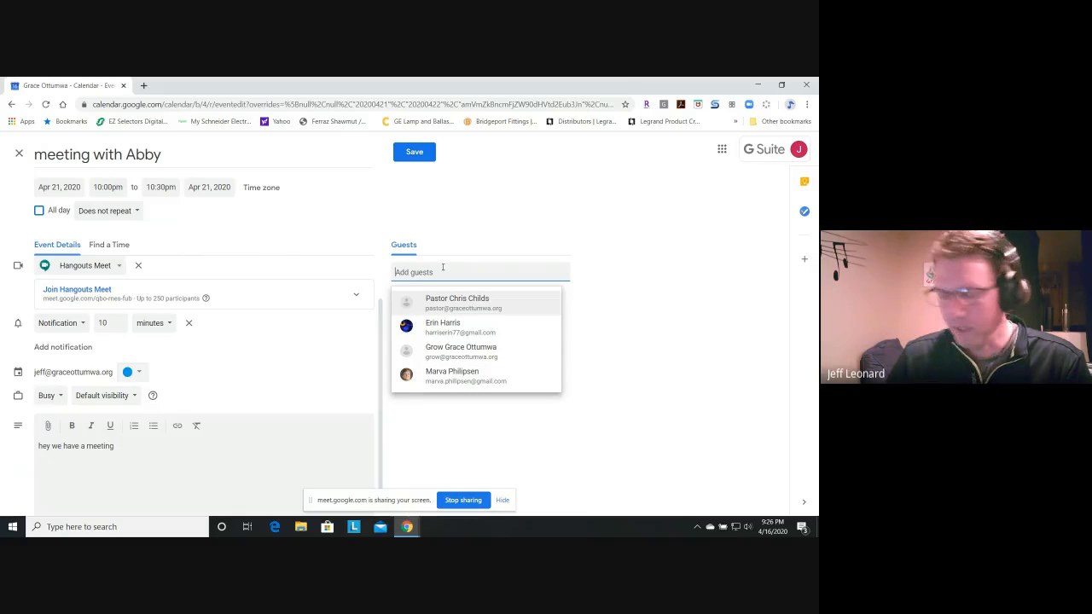
pyautogui.click(637, 311)
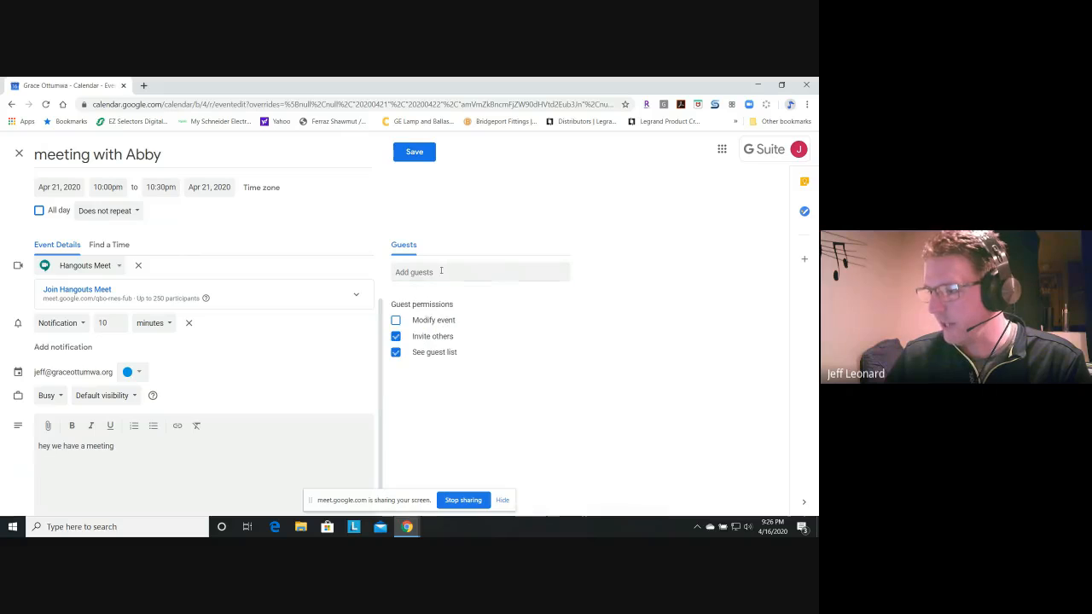
pyautogui.click(441, 271)
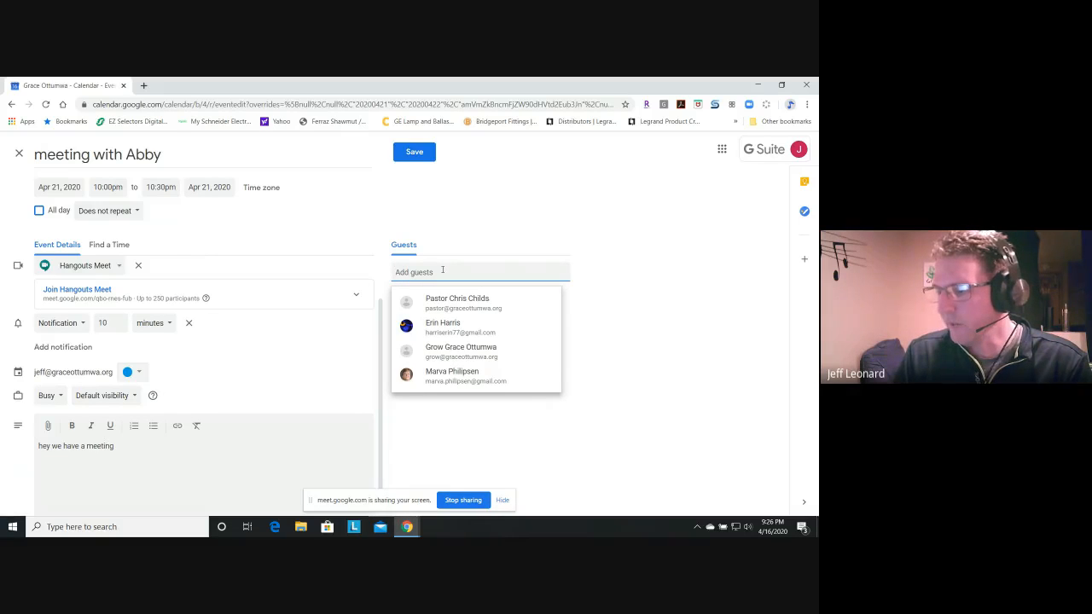
pyautogui.write('mar')
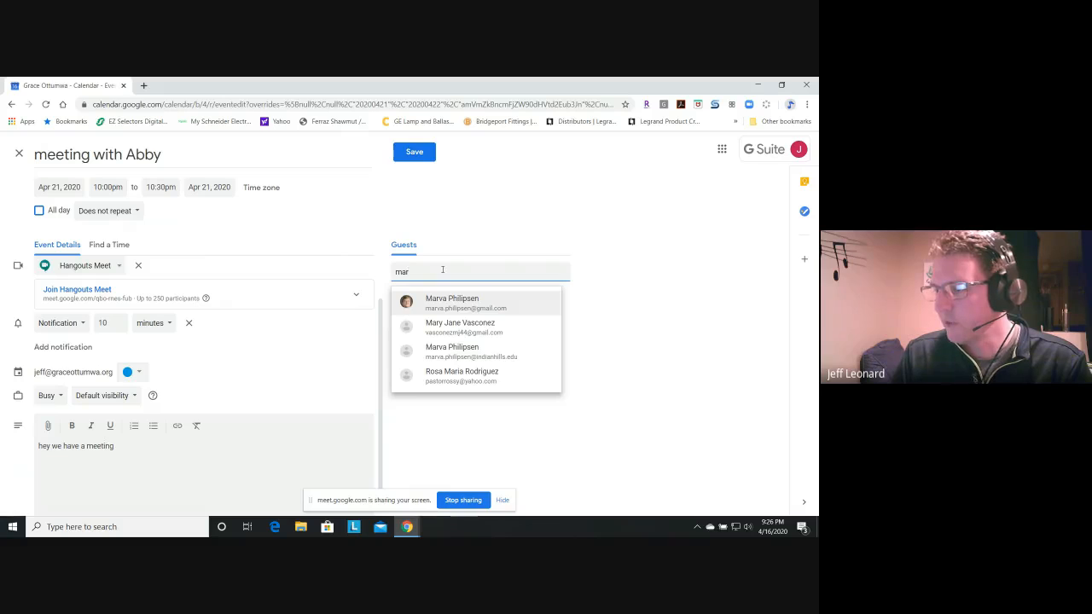
pyautogui.write('v')
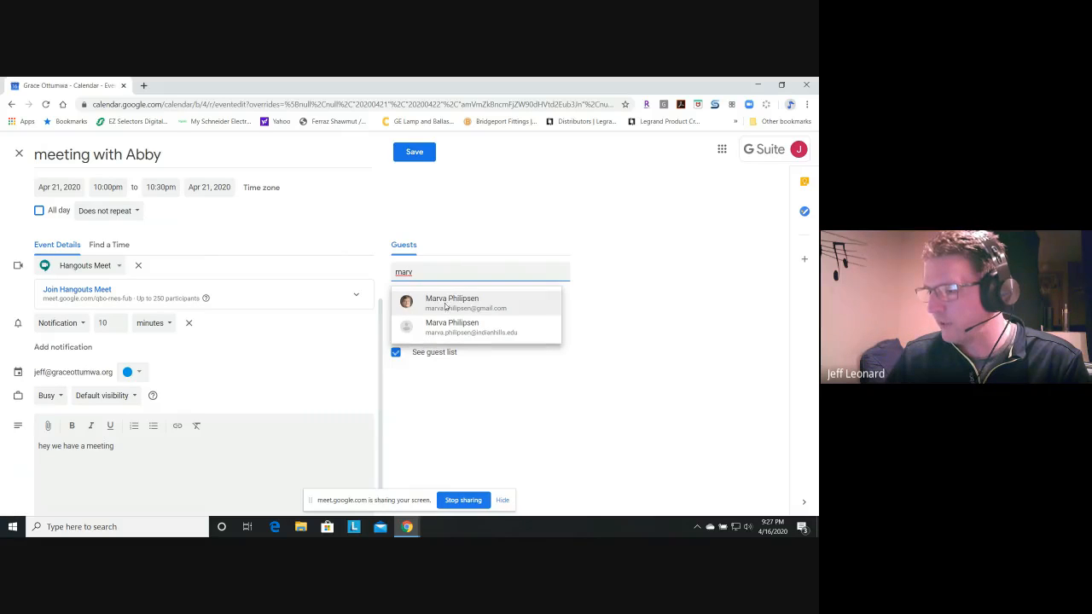
pyautogui.click(447, 304)
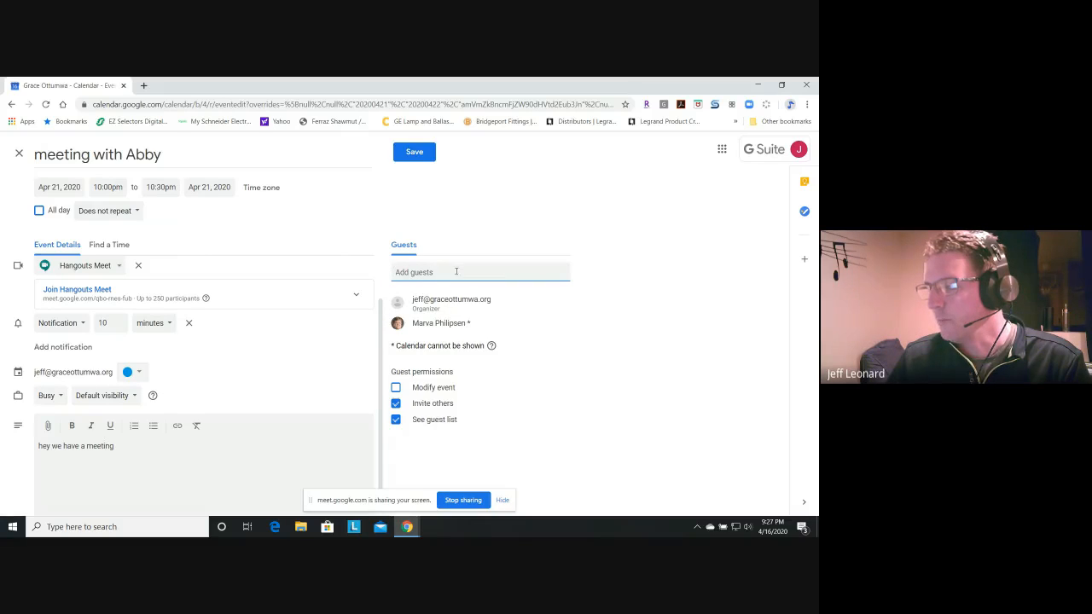
# - Try to save the event without sending invitation emails, then back out and discard the unsaved event
pyautogui.click(415, 156)
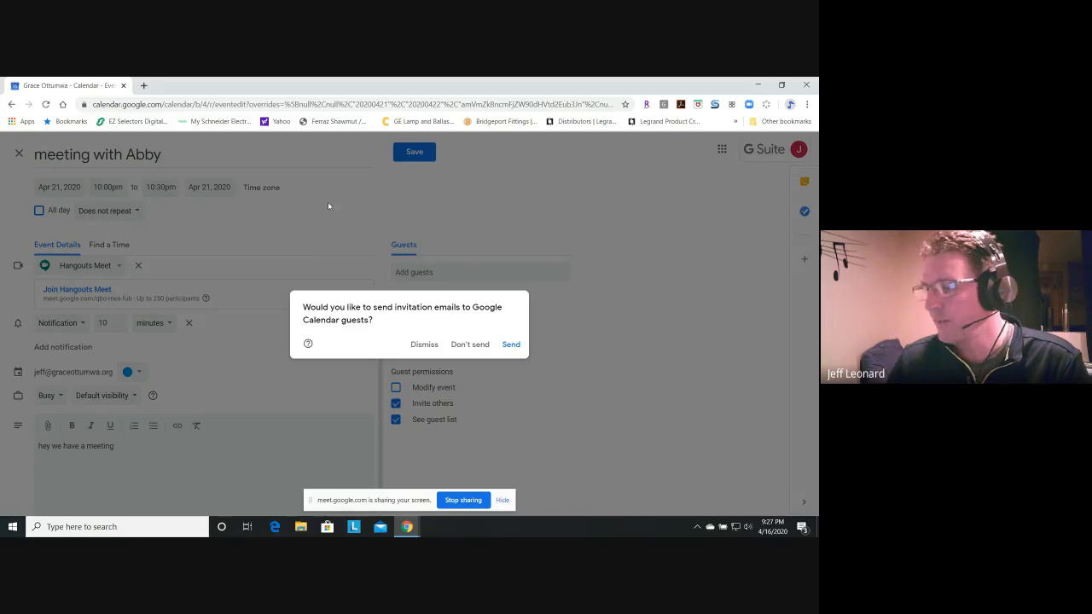
pyautogui.click(465, 345)
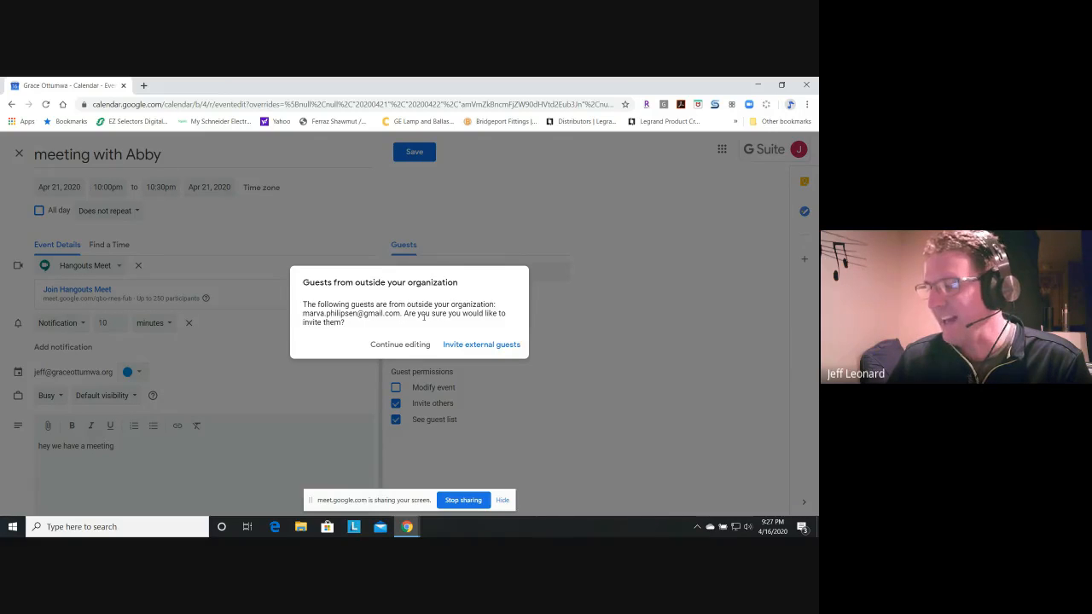
pyautogui.click(381, 346)
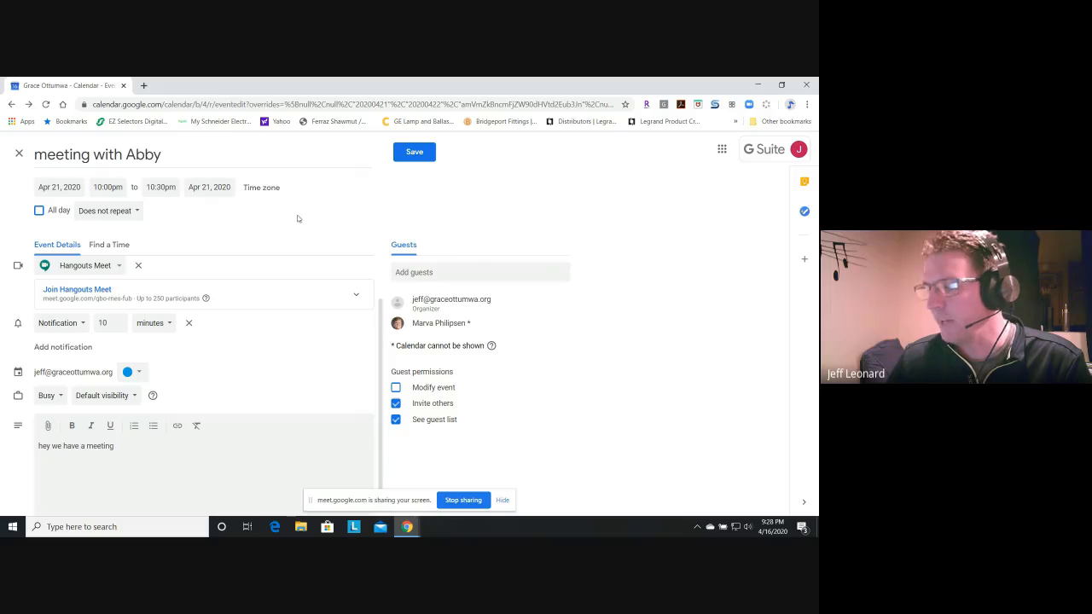
pyautogui.click(19, 152)
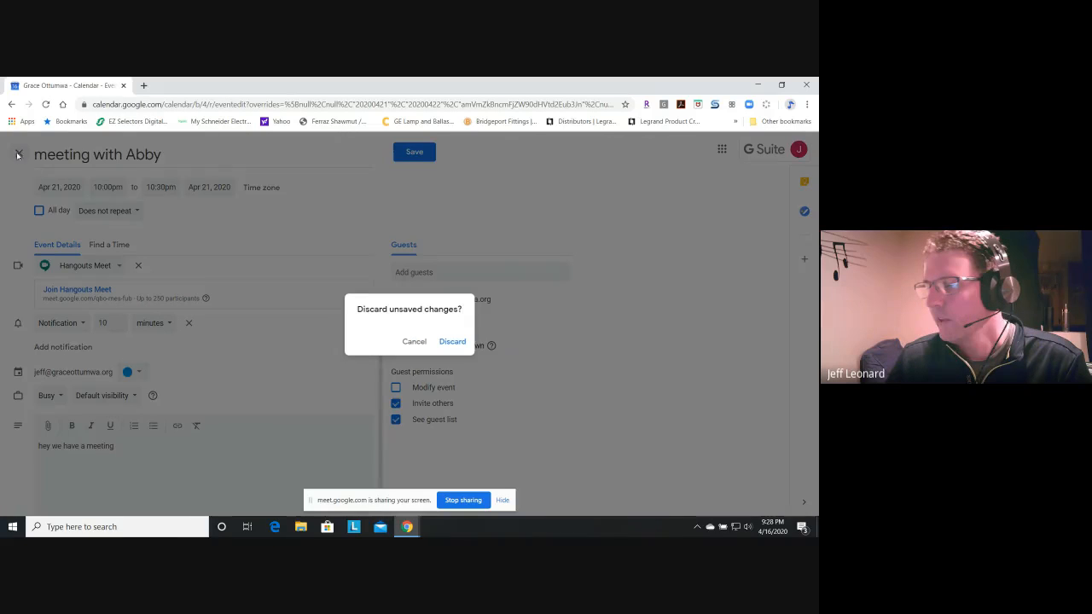
pyautogui.click(450, 341)
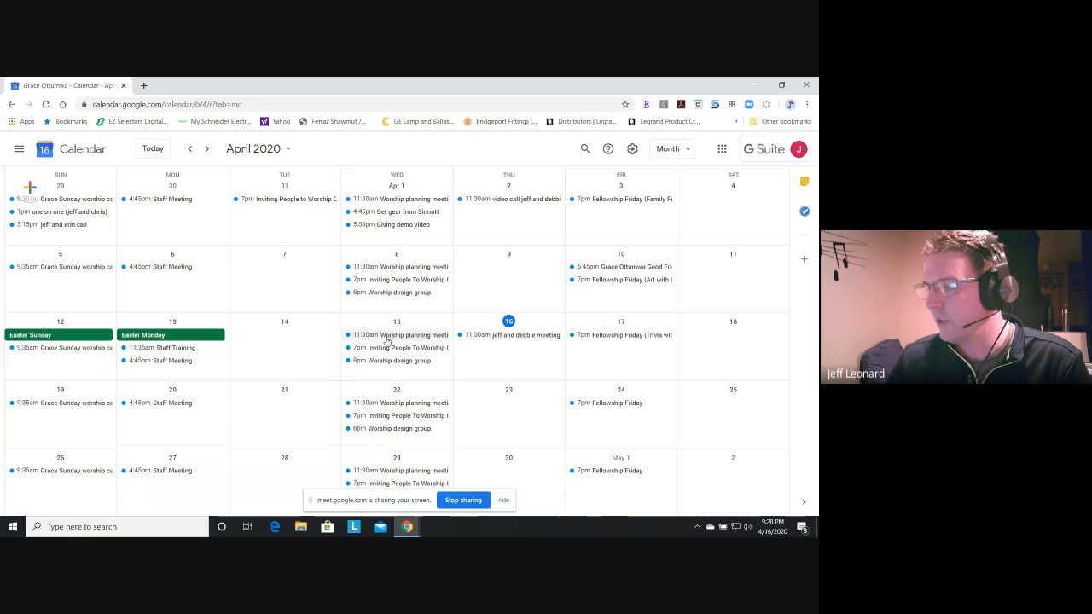
# - Open the April 15 Worship planning meeting, review its conferencing, recurrence and guest details, and close it without changes
pyautogui.doubleClick(386, 335)
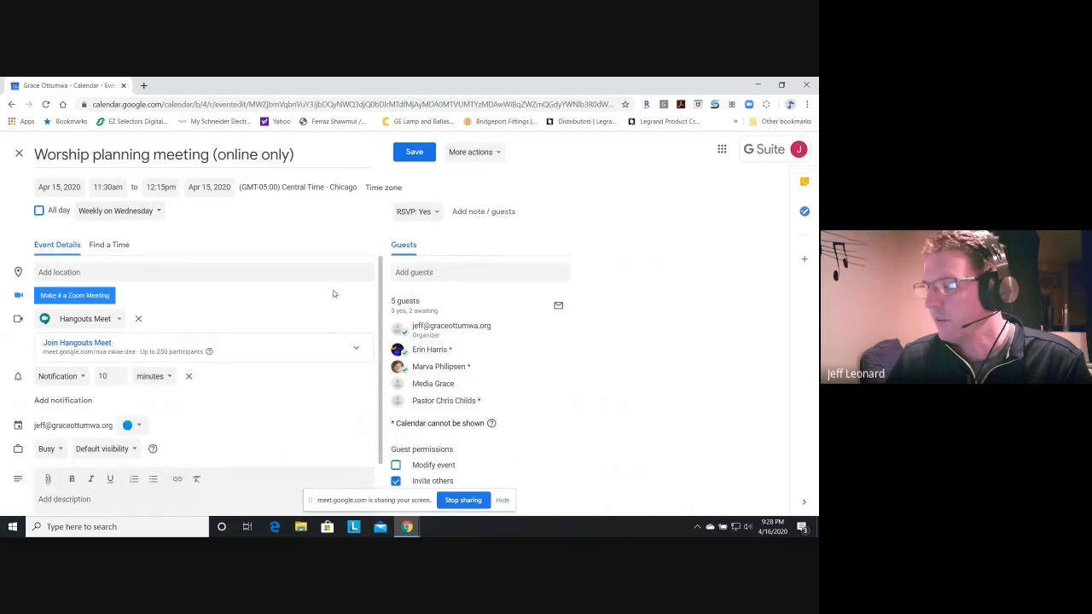
pyautogui.scroll(-1, 334, 294)
pyautogui.scroll(1, 334, 294)
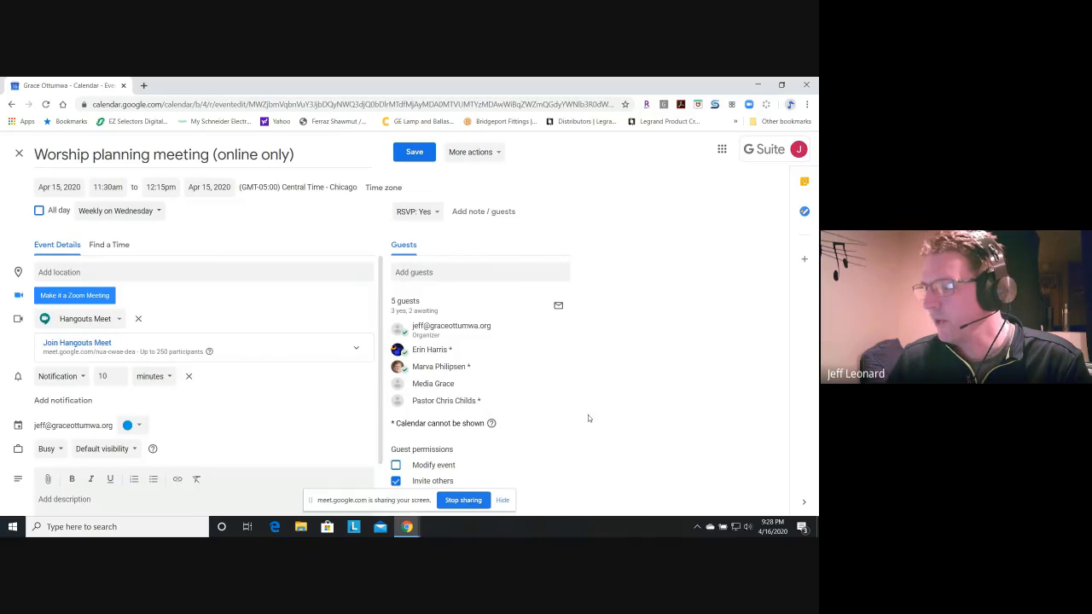
pyautogui.click(19, 154)
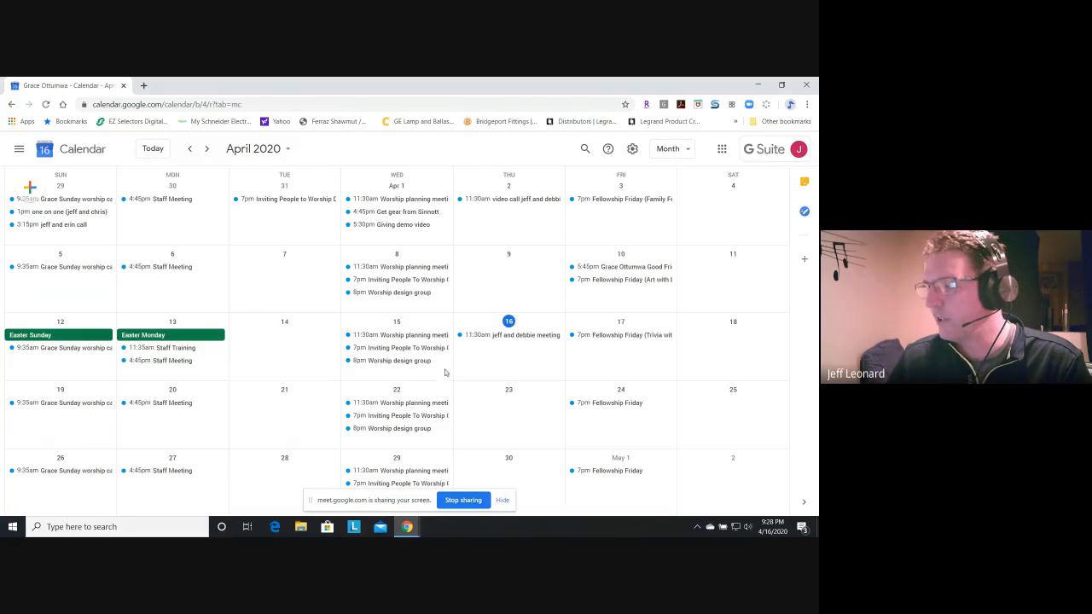
# - Start a new event on April 14, 2020 with full event details and make it timed instead of all-day
pyautogui.scroll(-1, 445, 373)
pyautogui.scroll(1, 445, 372)
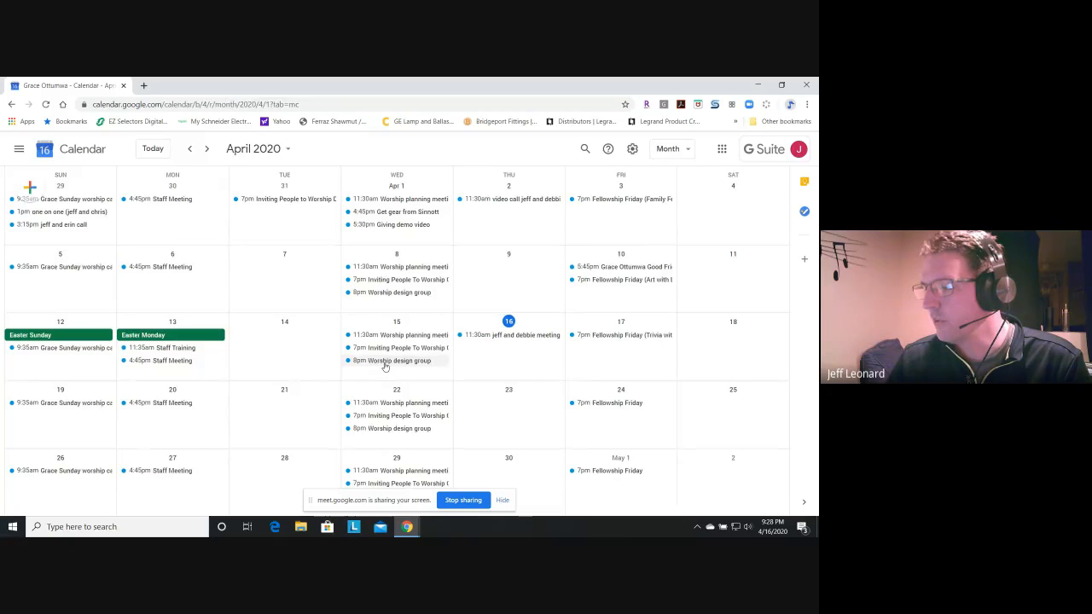
pyautogui.click(281, 352)
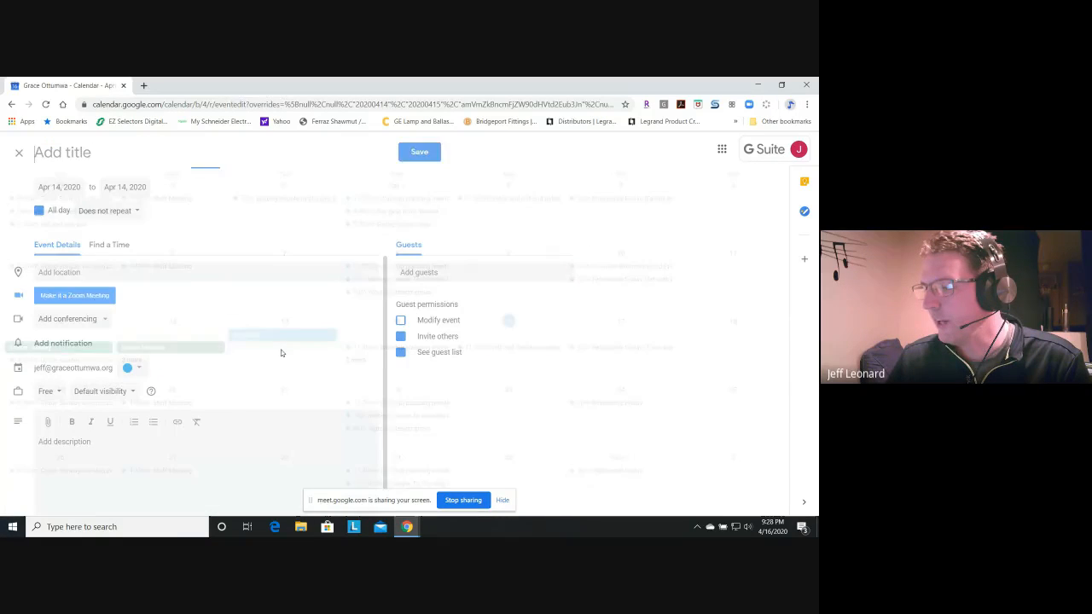
pyautogui.click(38, 211)
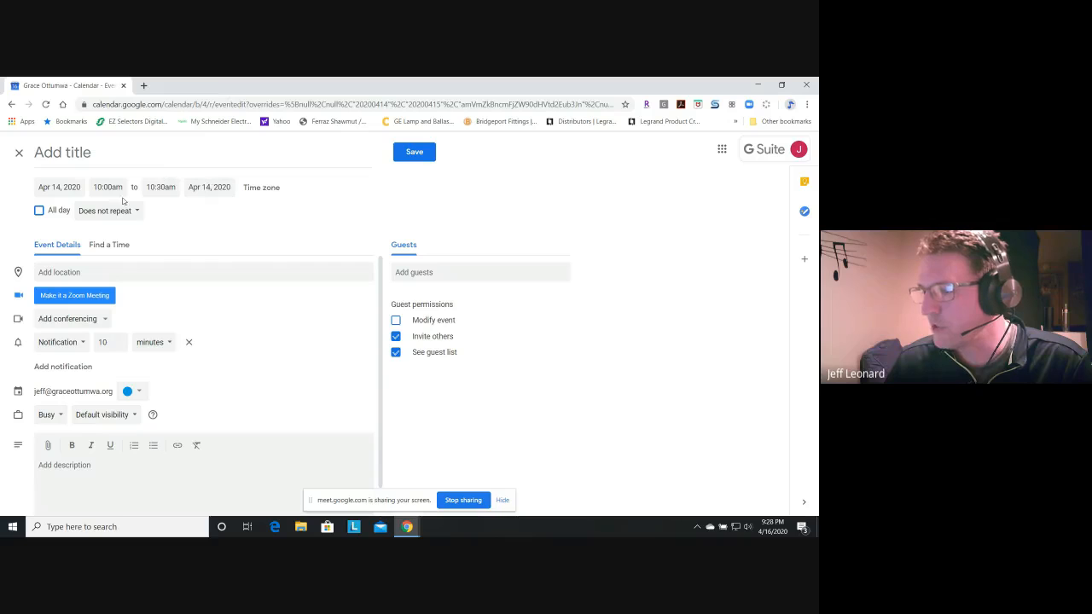
# - Set the April 14 event to repeat weekly on Tuesday and add Hangouts Meet conferencing
pyautogui.click(112, 213)
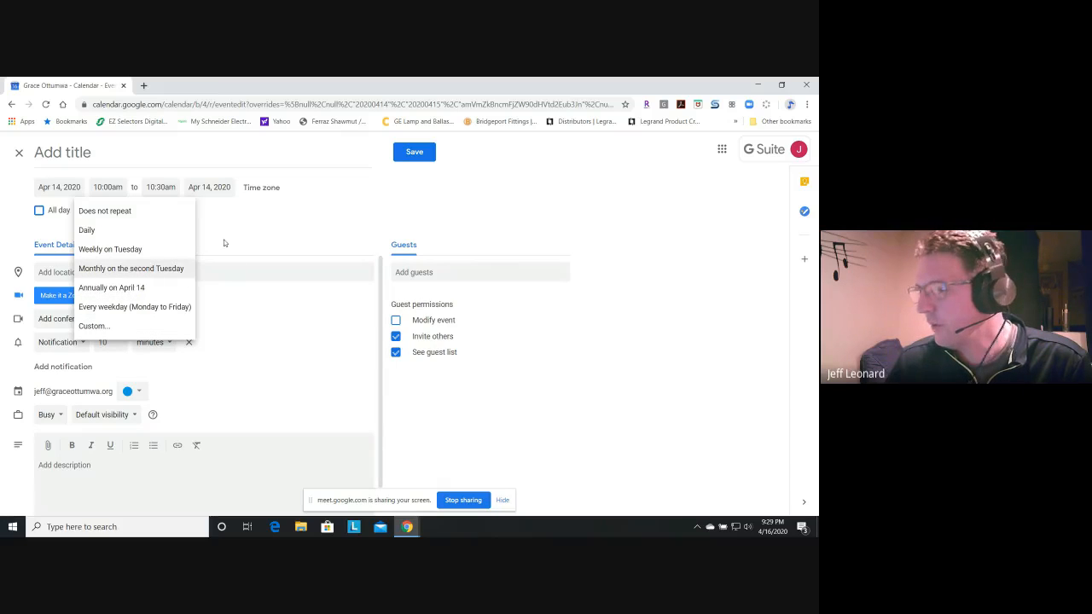
pyautogui.click(141, 211)
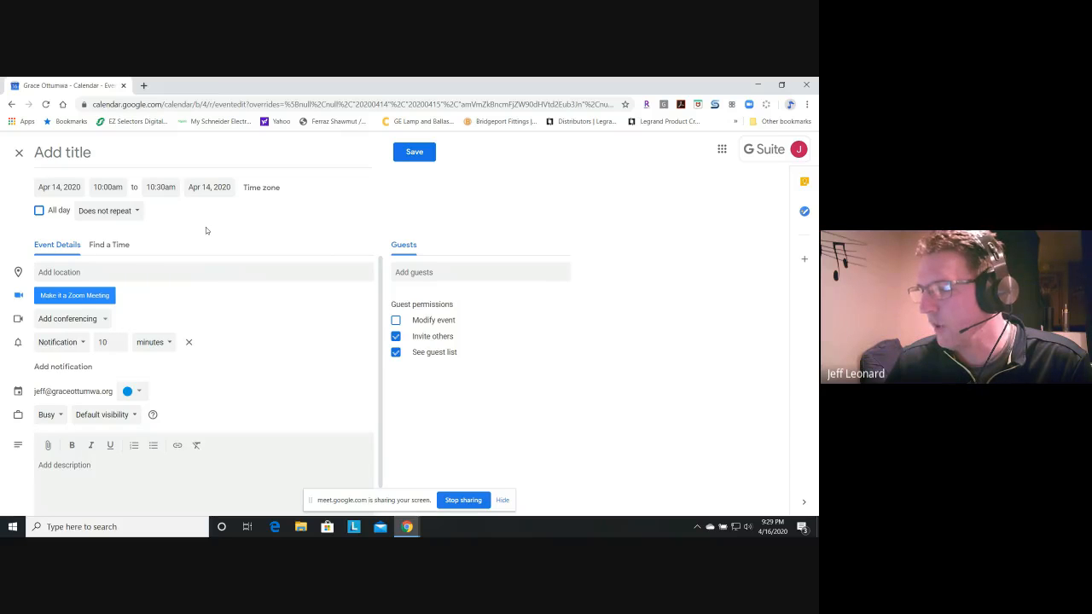
pyautogui.click(109, 212)
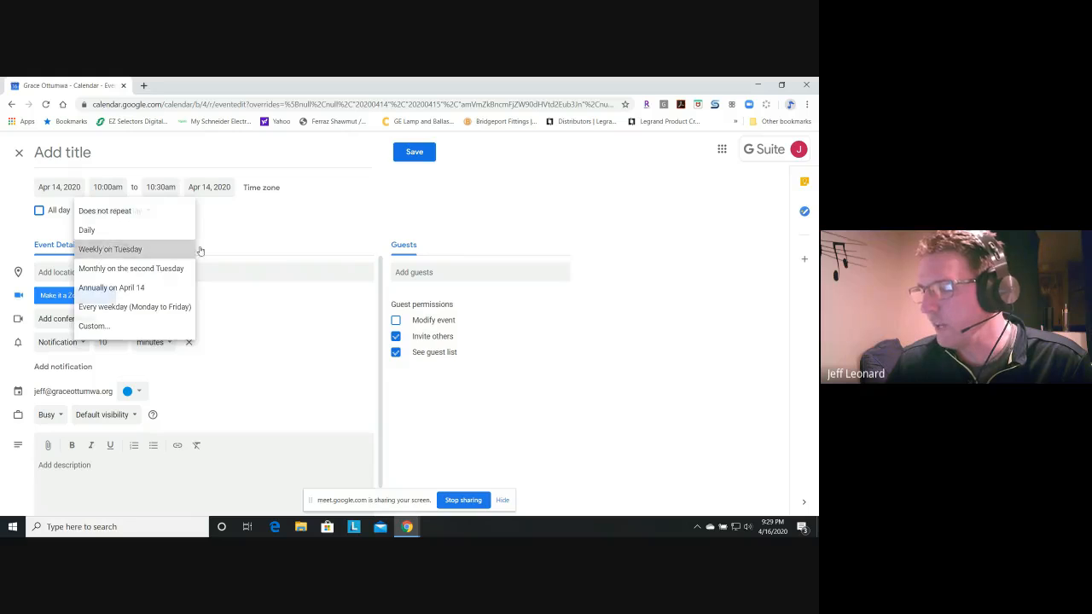
pyautogui.click(113, 248)
pyautogui.click(92, 320)
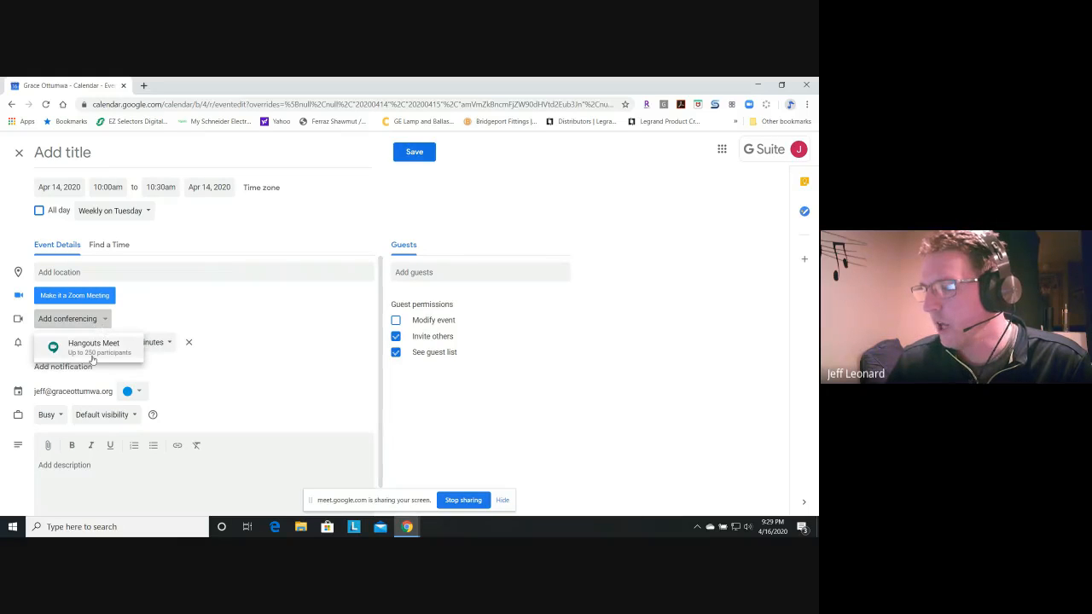
pyautogui.click(89, 345)
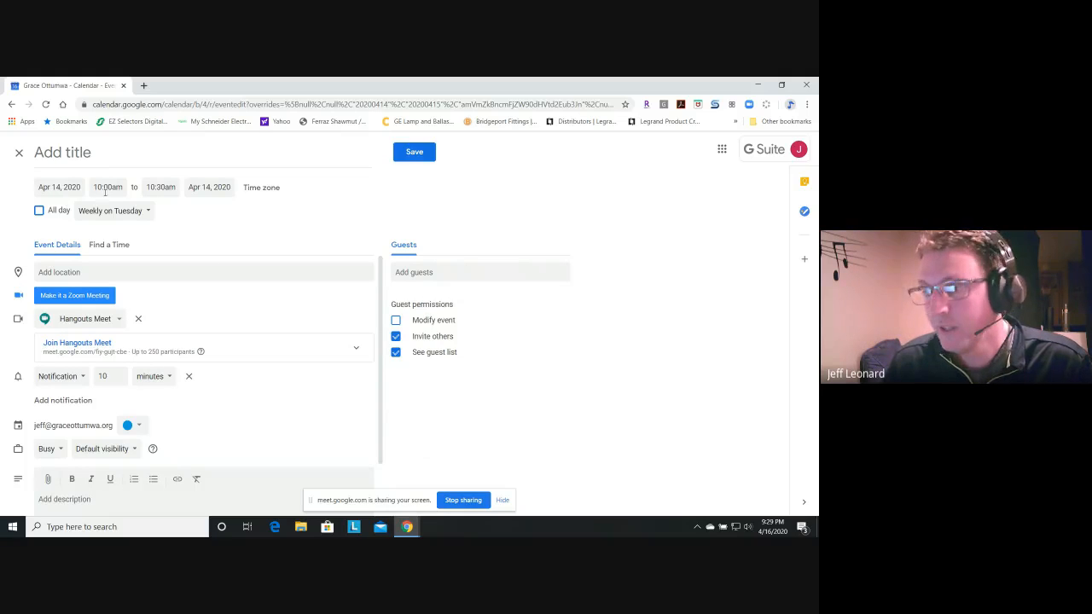
# - View the custom recurrence options without applying them, and discard the unsaved April 14 event
pyautogui.click(126, 215)
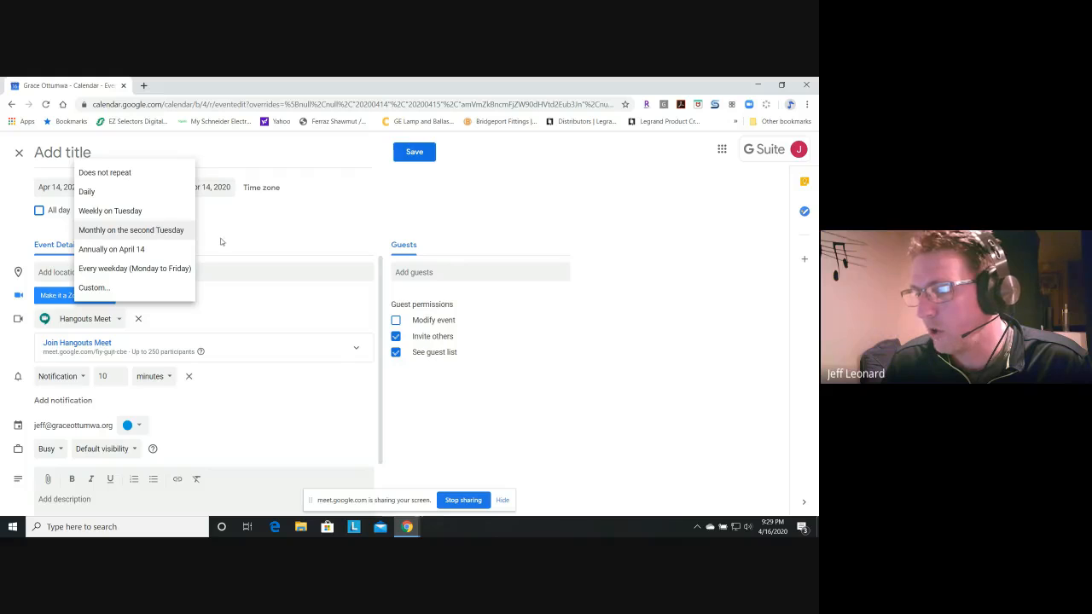
pyautogui.click(120, 288)
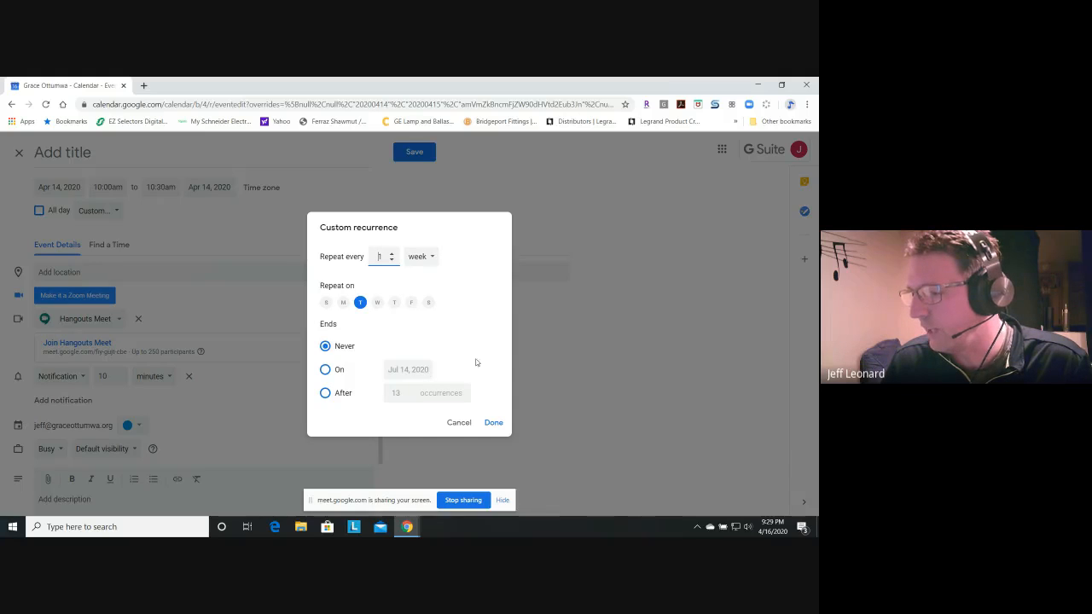
pyautogui.click(459, 422)
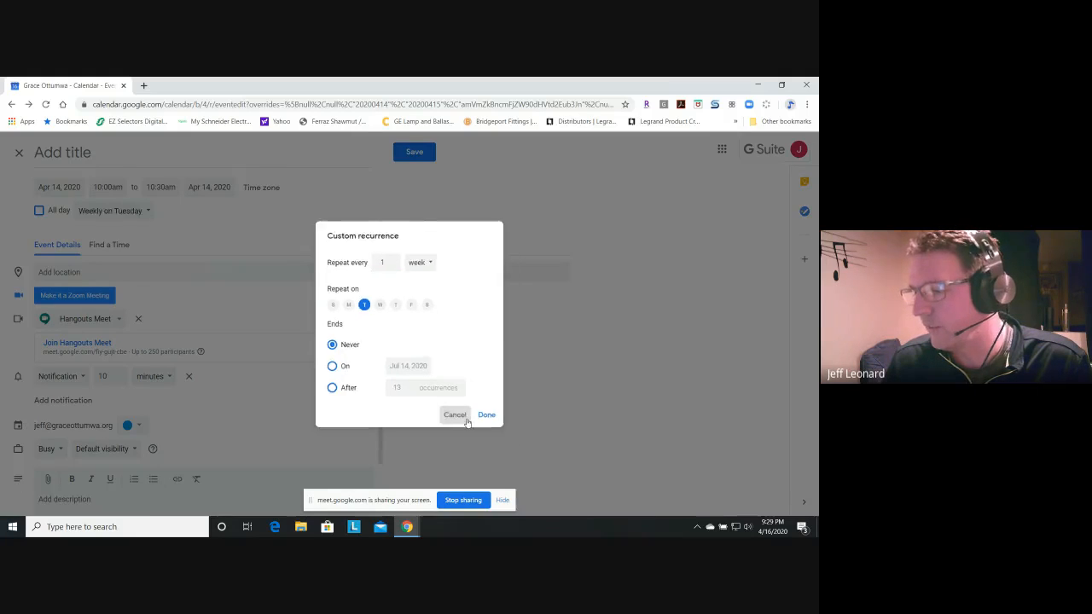
pyautogui.click(19, 152)
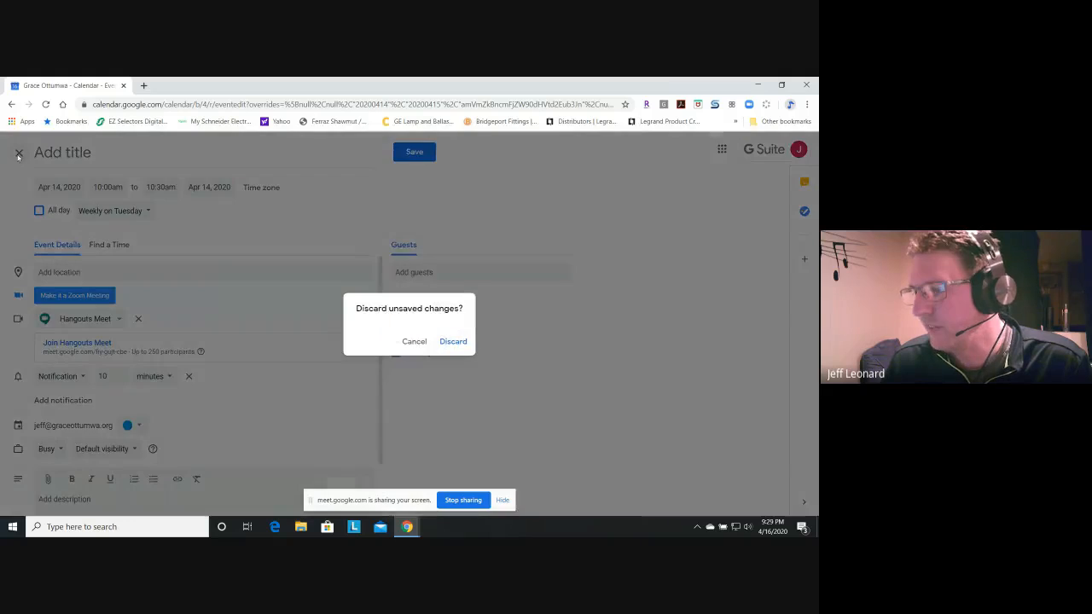
pyautogui.click(453, 342)
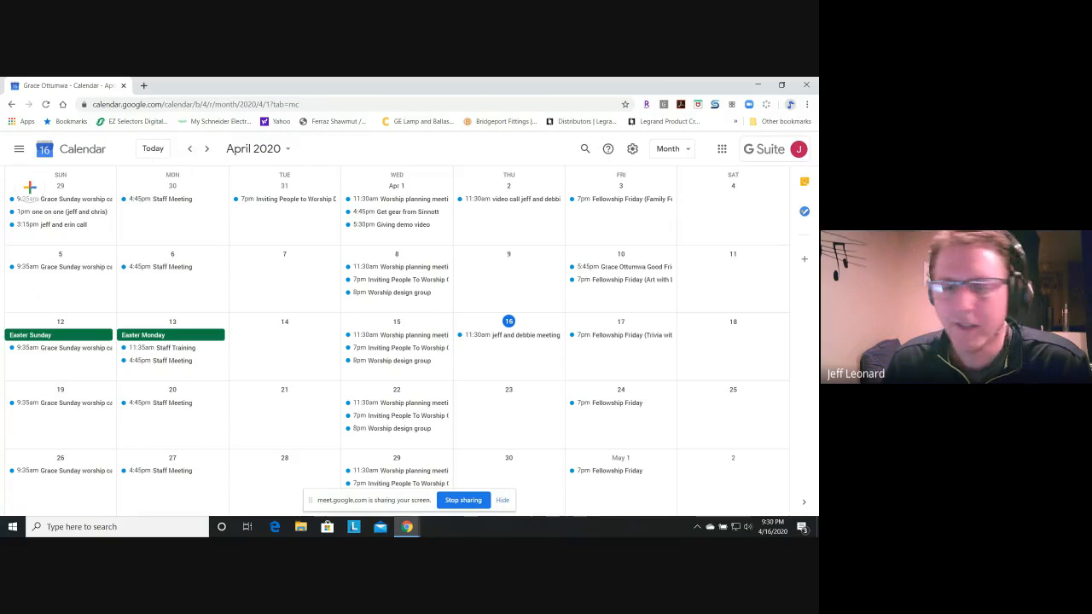